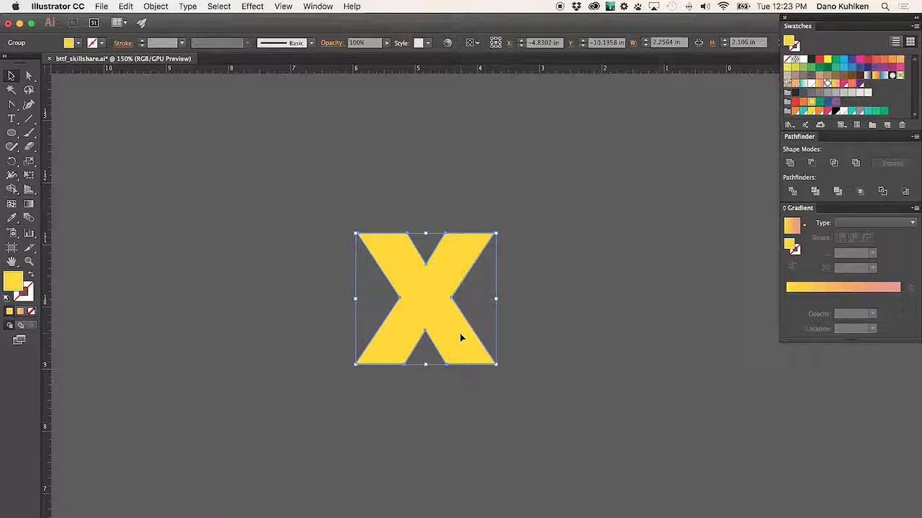
Step: Duplicate the yellow X slightly down and to its right, send the copy to the back, and fill it with black
left_click_drag(461, 338, 473, 345)
key("ctrl+shift+bracketleft")
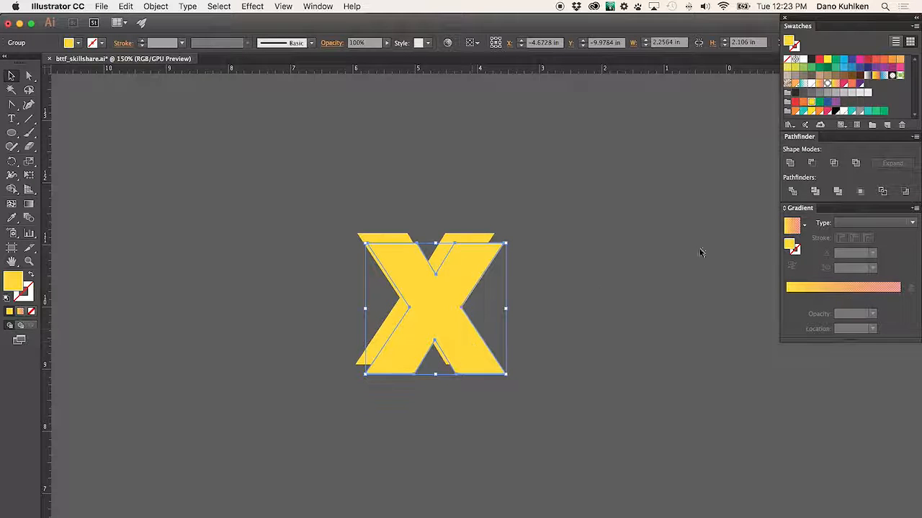
left_click(835, 110)
left_click(592, 237)
left_click_drag(592, 237, 633, 236)
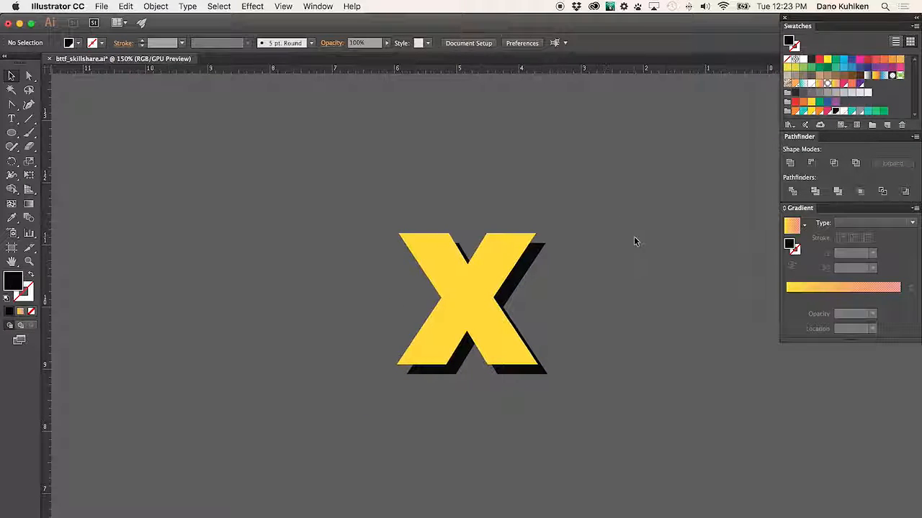
Step: Copy the yellow X, paste it directly behind the original, and match its fill to the offset shadow's black
key("super+equal")
key("super+equal")
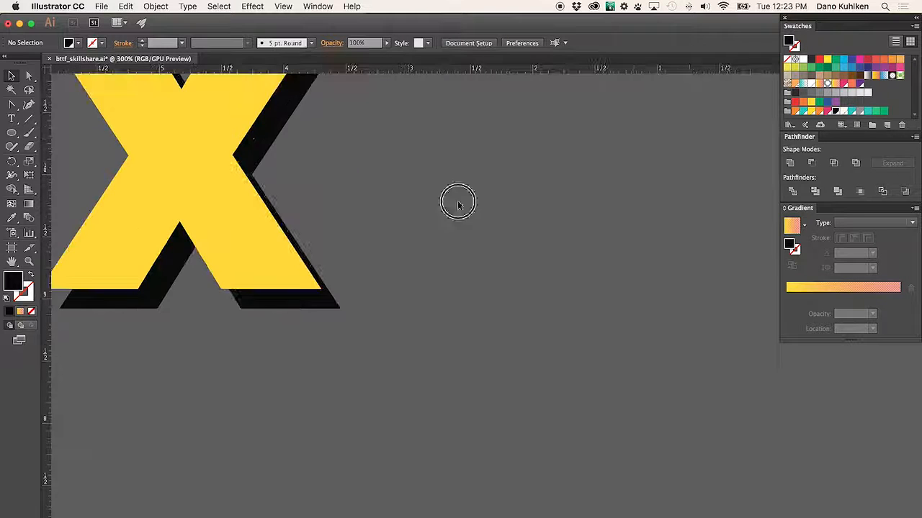
left_click_drag(457, 201, 691, 365)
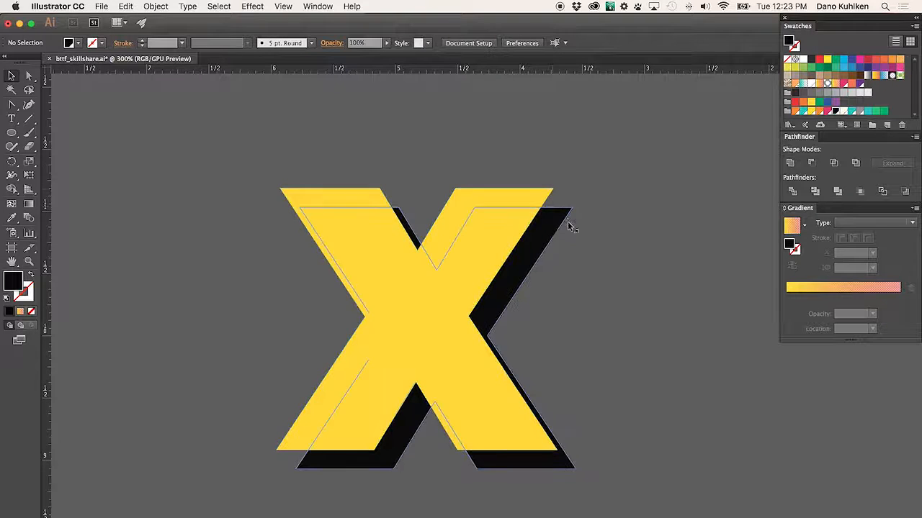
left_click(512, 220)
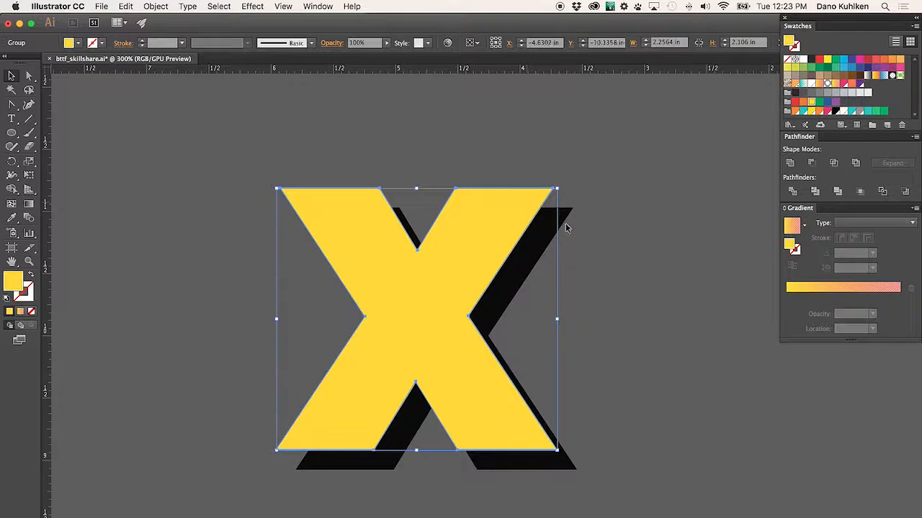
key("a")
key("super+c")
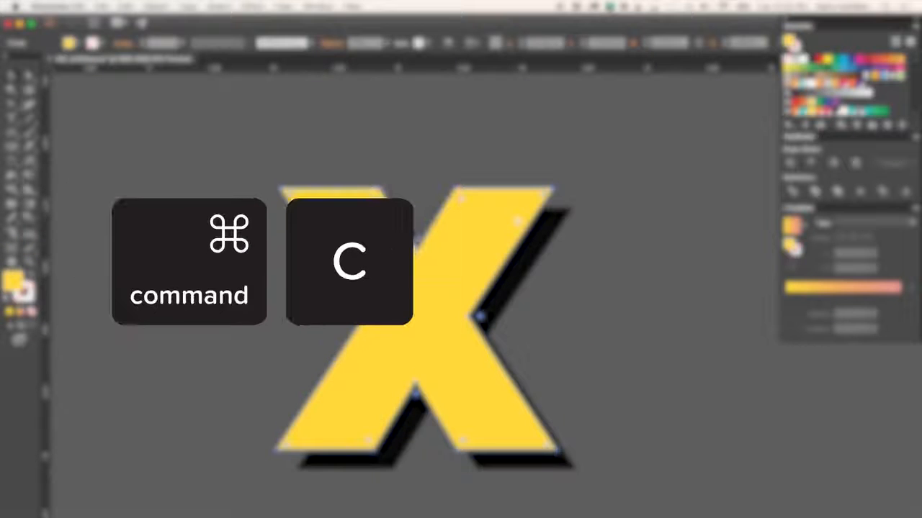
key("super+b")
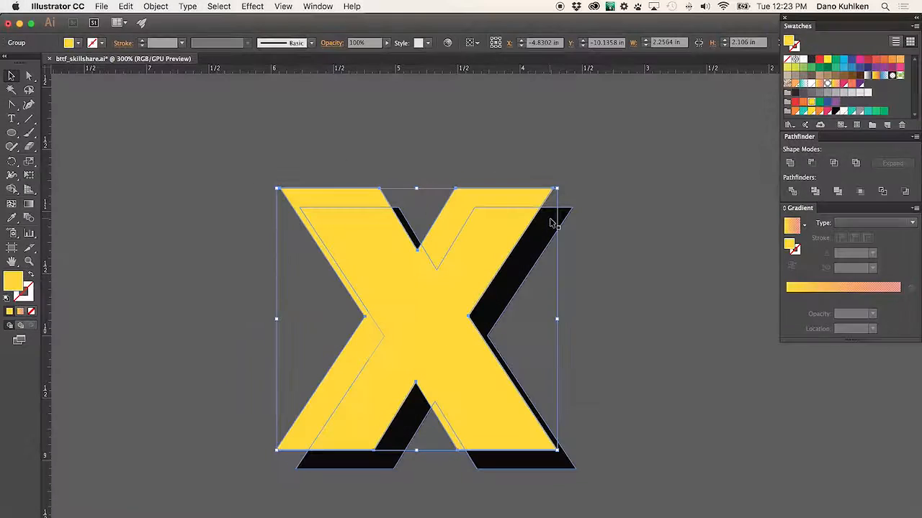
left_click_drag(551, 223, 553, 224)
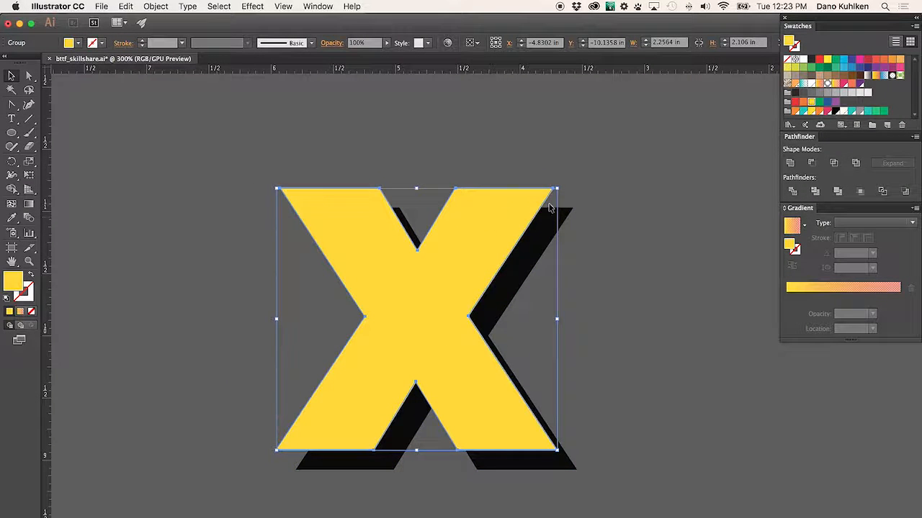
key("i")
left_click(524, 257)
Step: Move the yellow X aside to check the black copy underneath, and undo the move
left_click(11, 74)
left_click_drag(374, 243, 208, 173)
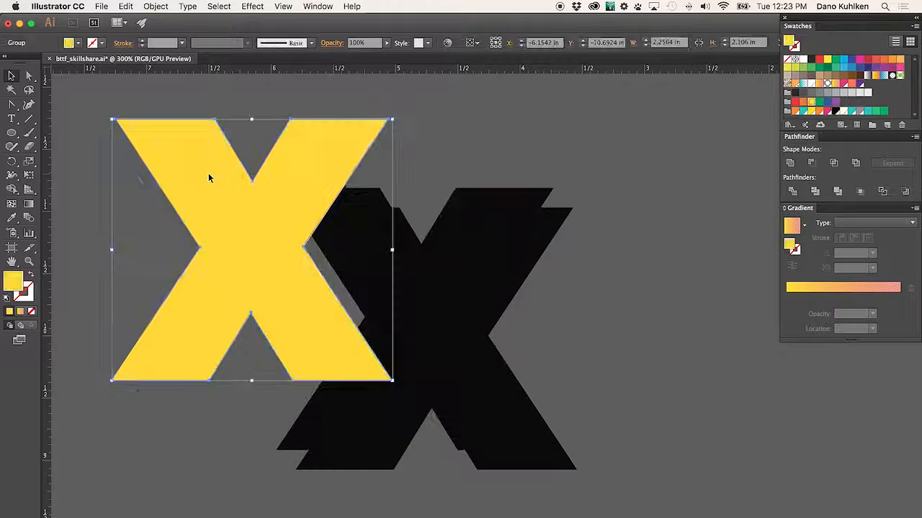
key("super+z")
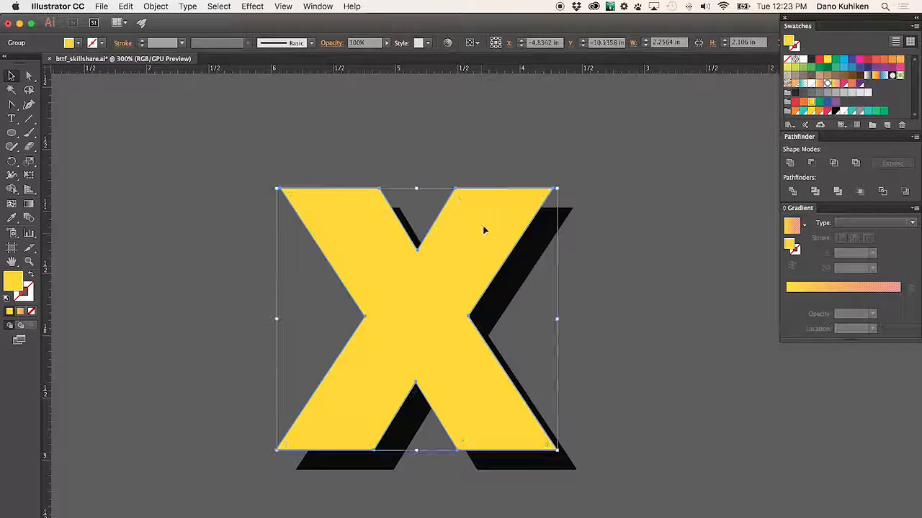
key("a")
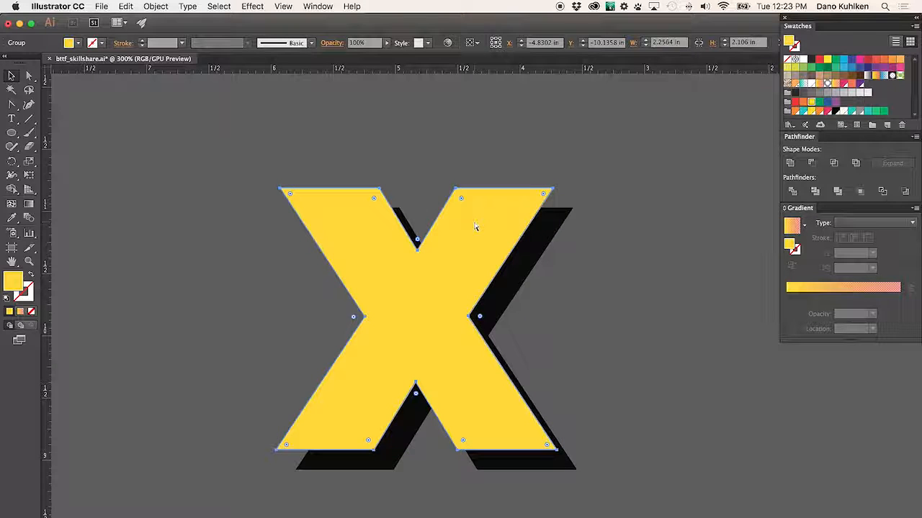
key("super+shift+a")
left_click_drag(587, 264, 722, 268)
key("super+z")
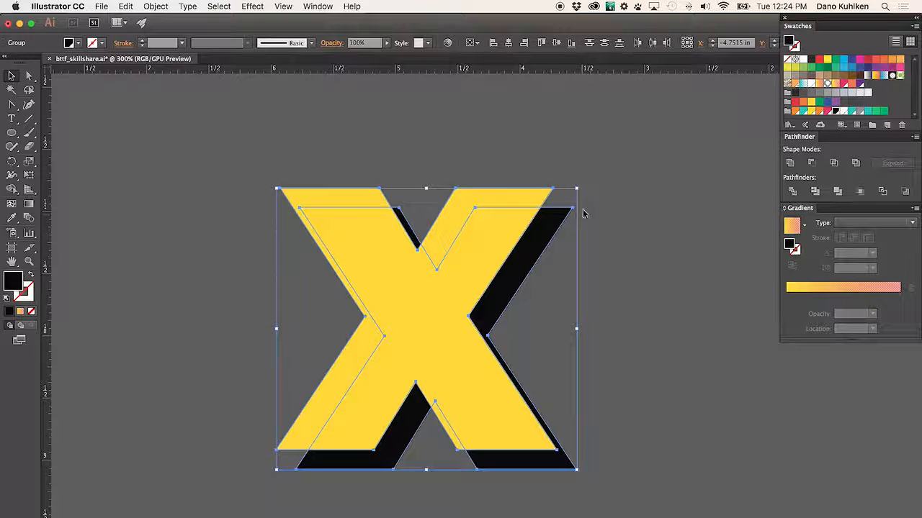
Step: Make a blend between the two black X shapes behind the yellow X
left_click(156, 5)
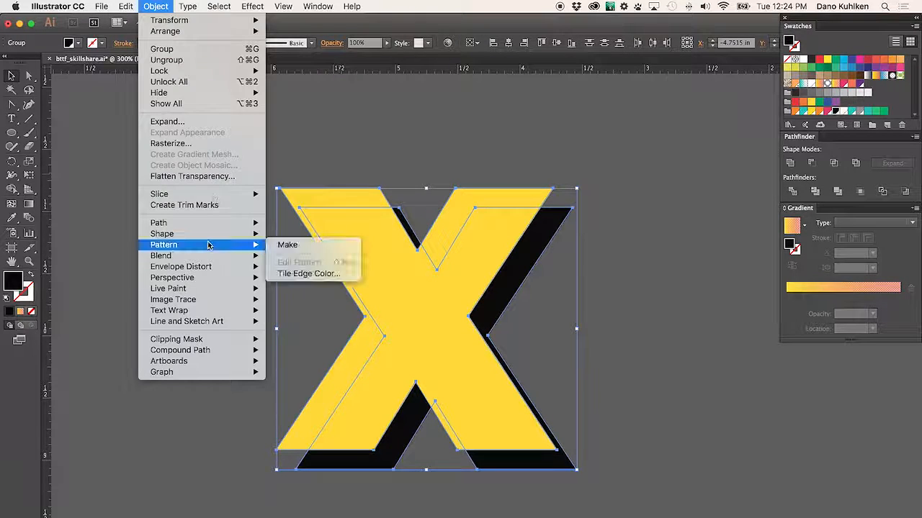
mouse_move(205, 258)
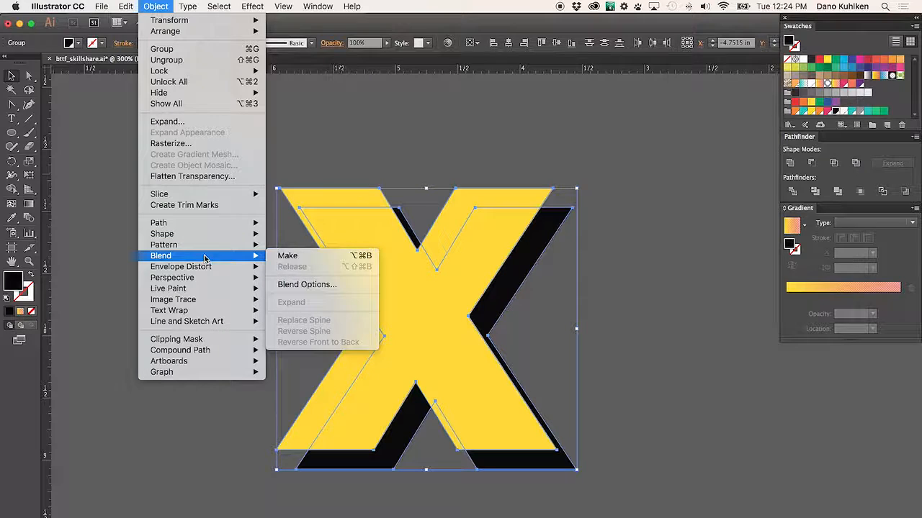
left_click(306, 256)
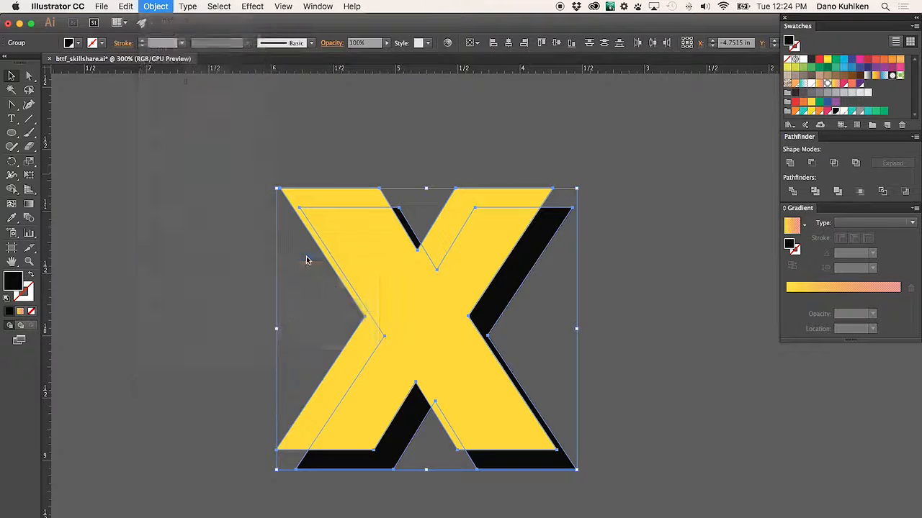
left_click(725, 258)
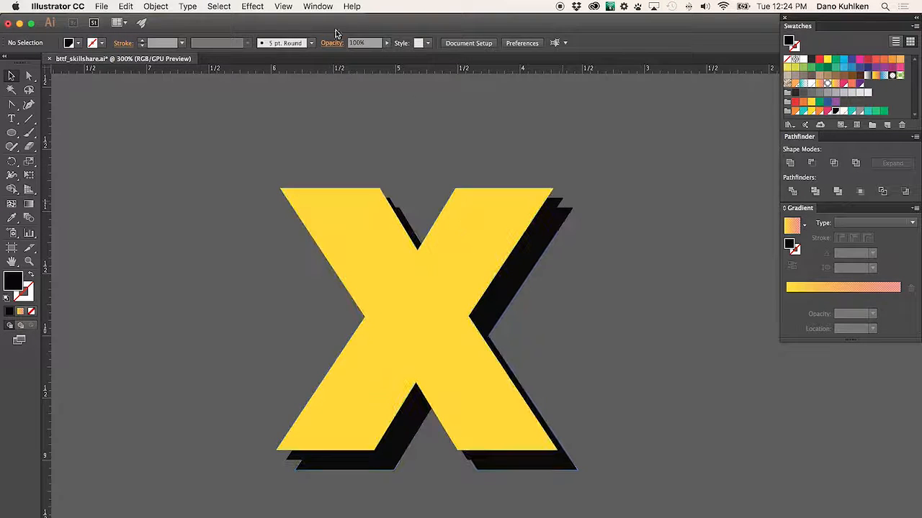
Step: Set the black X blend's spacing to Specified Steps with the preview enabled
left_click(563, 229)
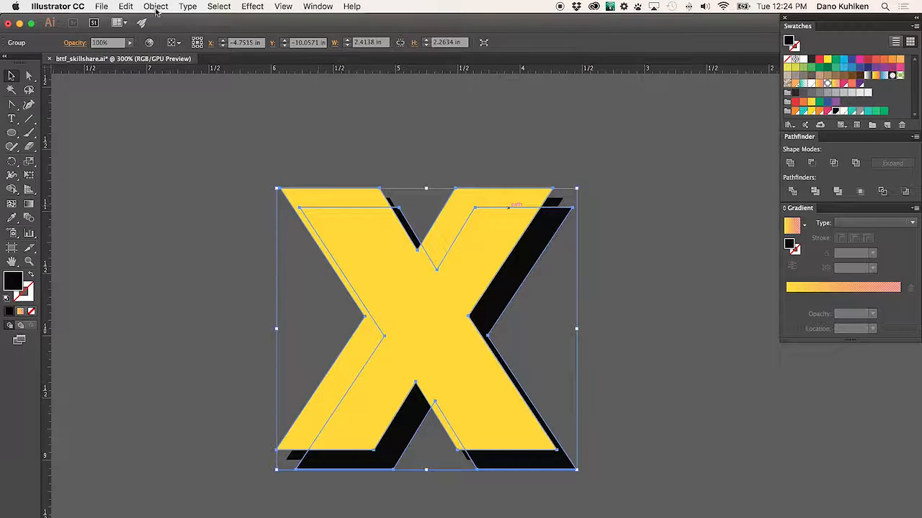
left_click(157, 7)
mouse_move(219, 257)
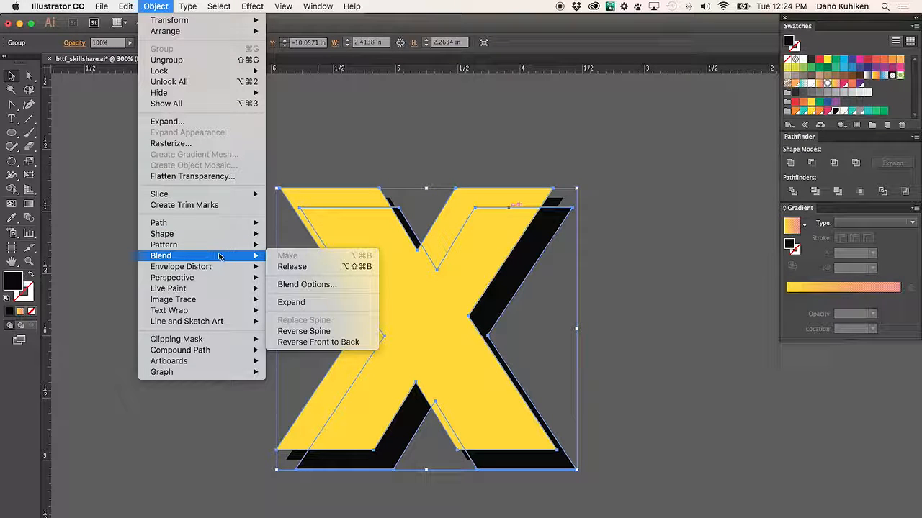
left_click(307, 285)
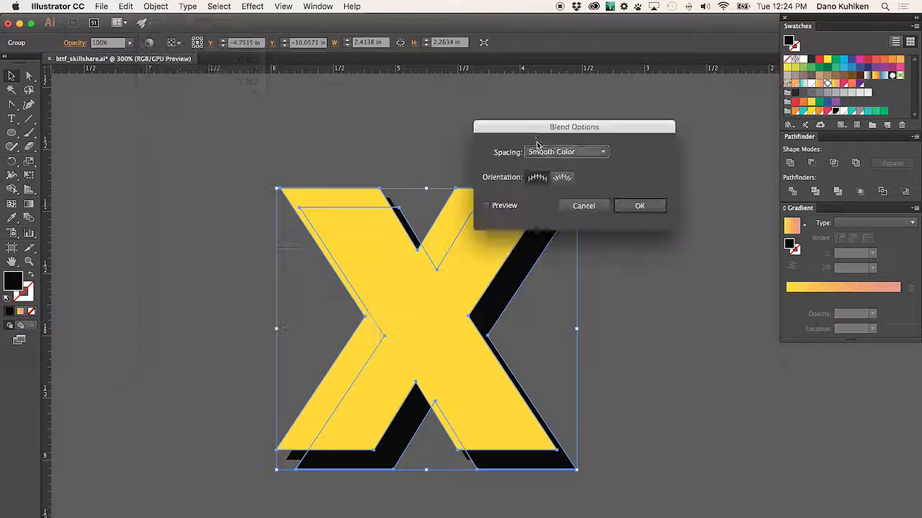
left_click_drag(530, 129, 630, 299)
left_click(585, 374)
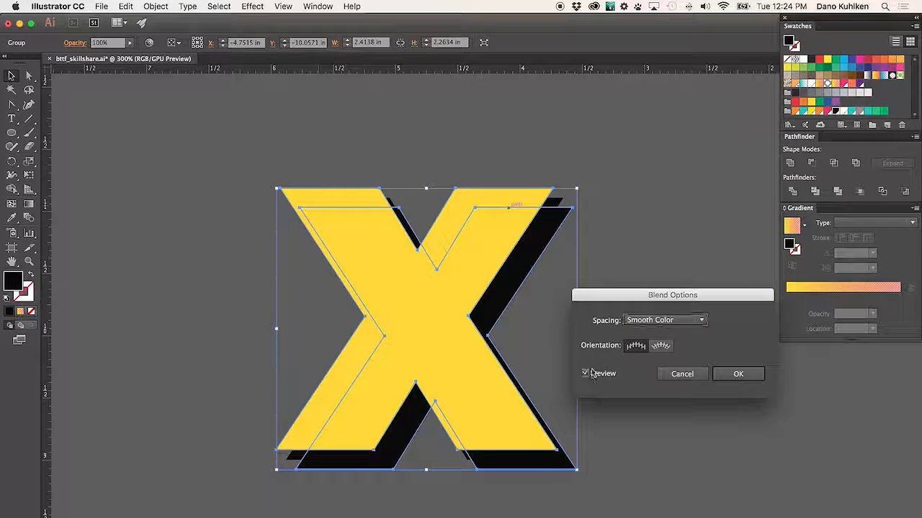
left_click(647, 320)
left_click(660, 347)
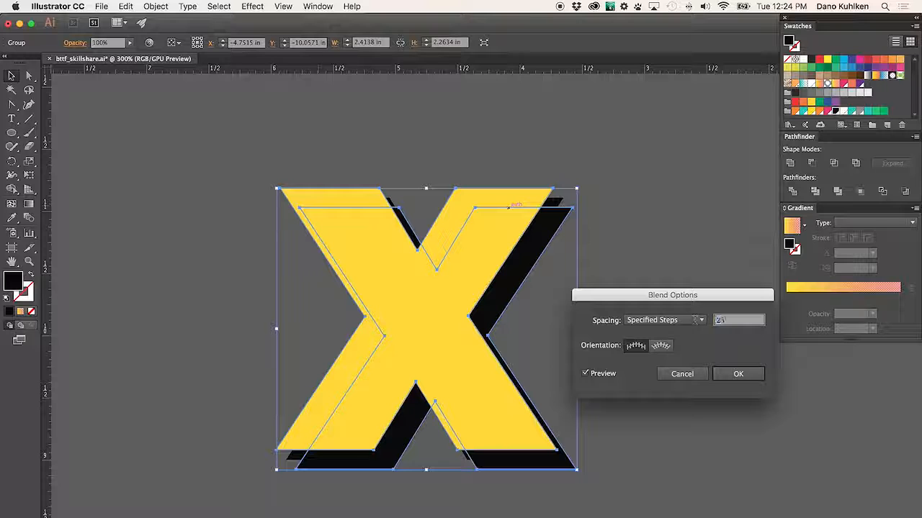
left_click(737, 373)
left_click(692, 303)
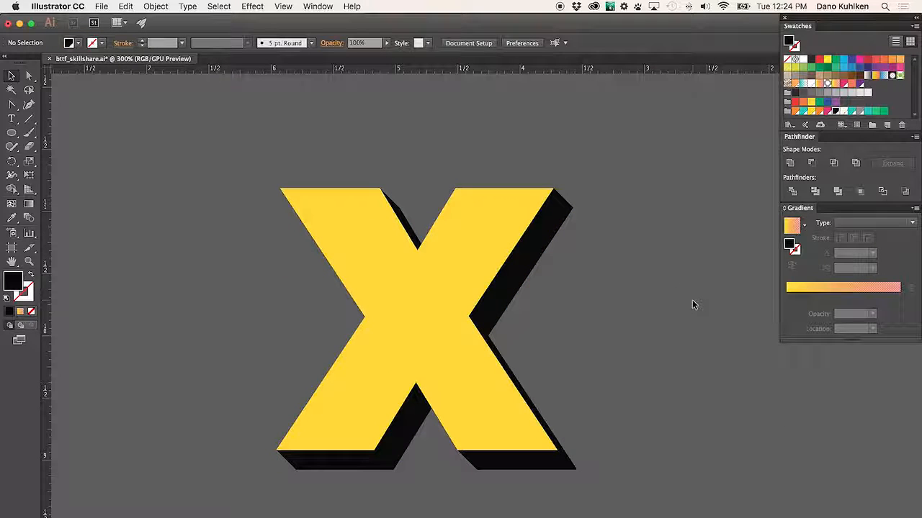
Step: Examine the two orange gradient ellipses with black edges and the curved ribbed tube below them
key("super+minus")
key("super+minus")
left_click_drag(580, 300, 441, 169)
key("super+minus")
key("super+minus")
left_click_drag(520, 358, 419, 179)
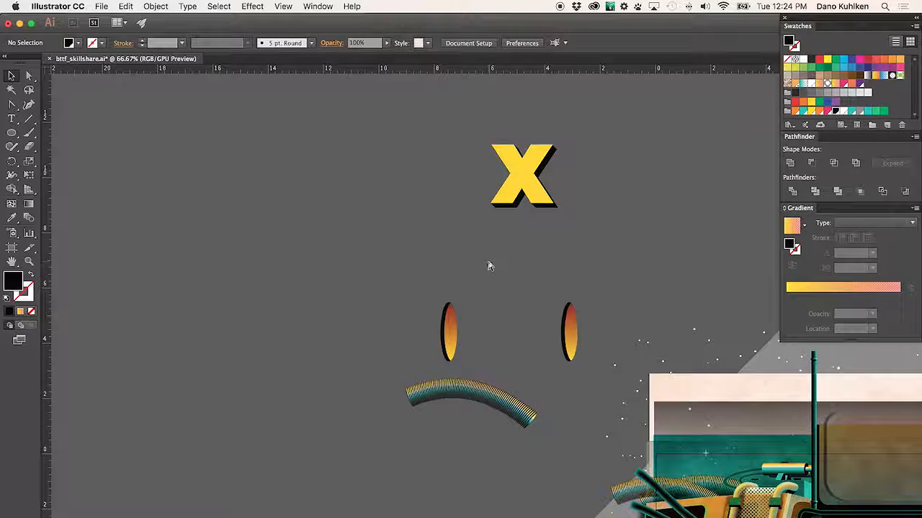
key("super+plus")
key("super+plus")
left_click_drag(455, 338, 784, 317)
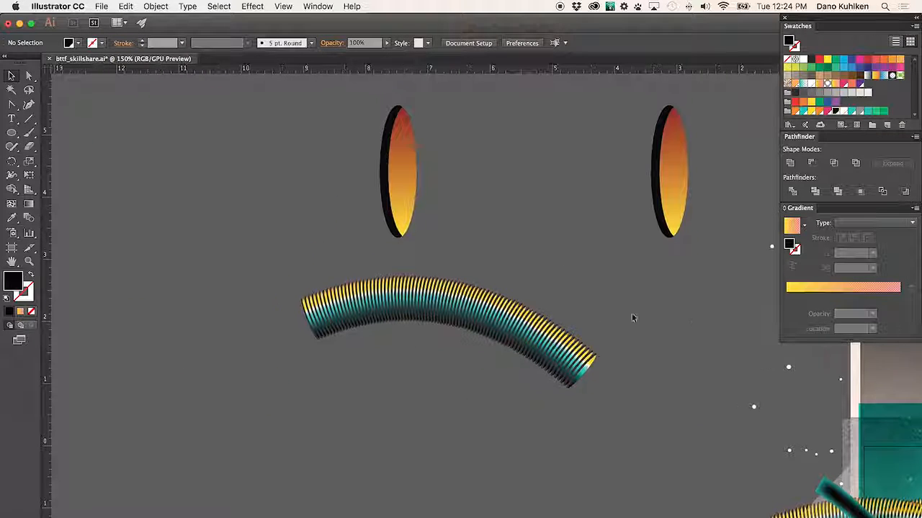
left_click_drag(569, 155, 487, 216)
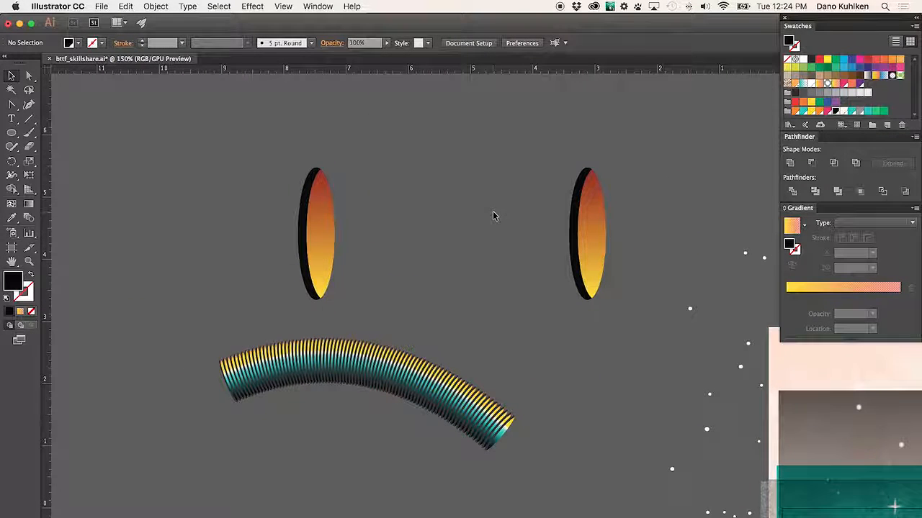
left_click(335, 242)
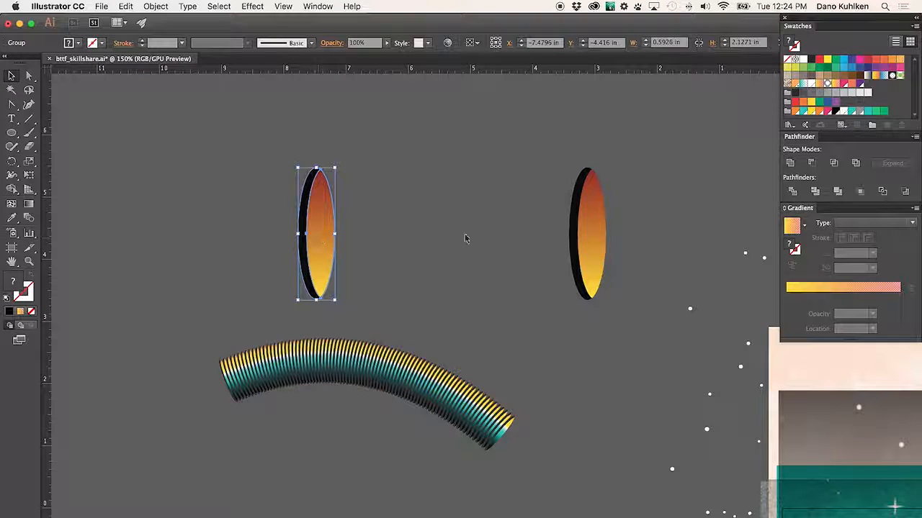
left_click(386, 238)
left_click(317, 236)
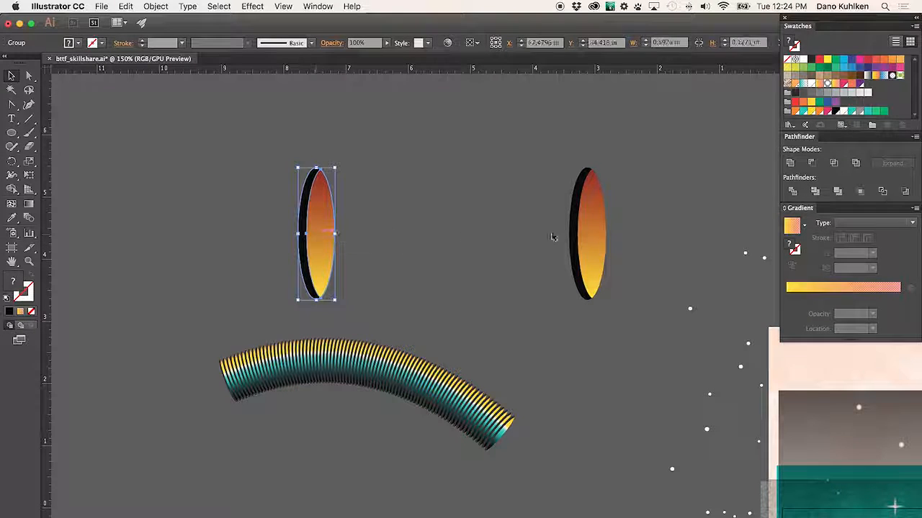
left_click(513, 238)
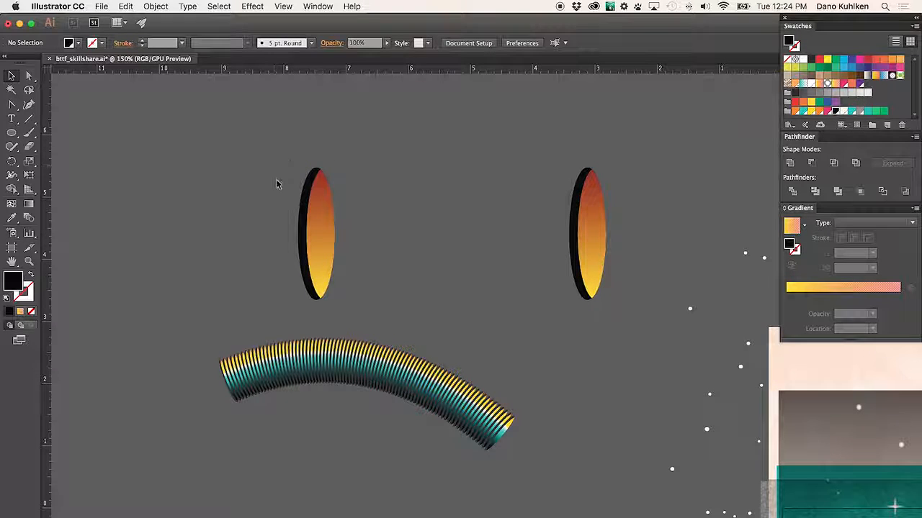
left_click(319, 207)
left_click(587, 216)
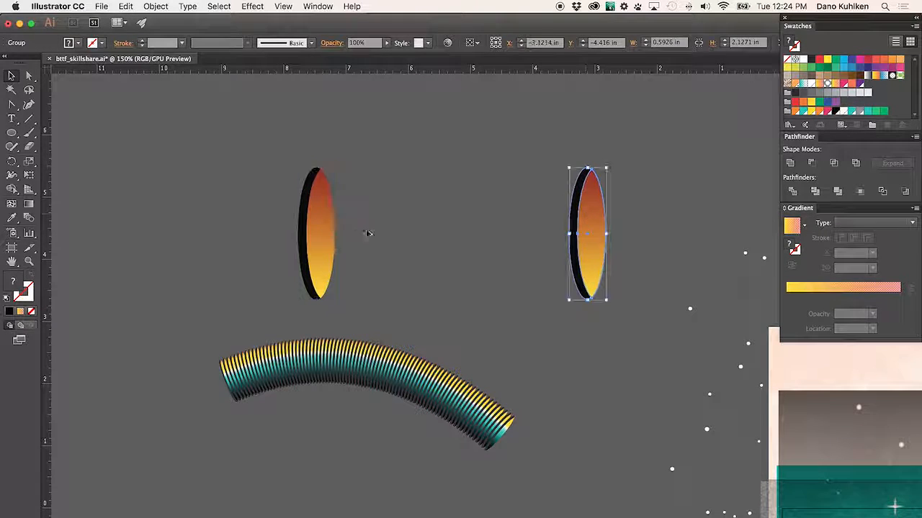
Step: Try moving one gradient ellipse away from its partner, and undo the move
left_click(324, 240)
left_click_drag(325, 241, 184, 177)
key("super+z")
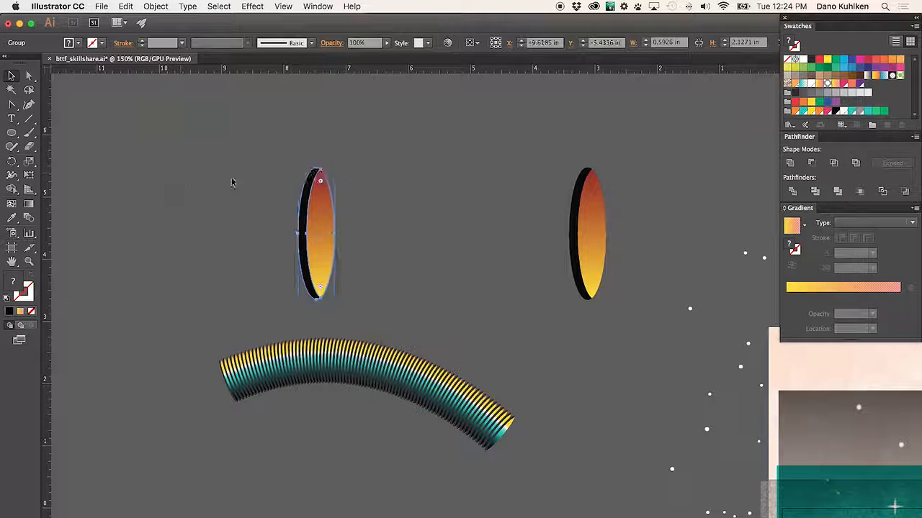
Step: Set the blend options for the two orange gradient ellipses to Specified Steps with 20 steps
left_click(581, 235, "shift")
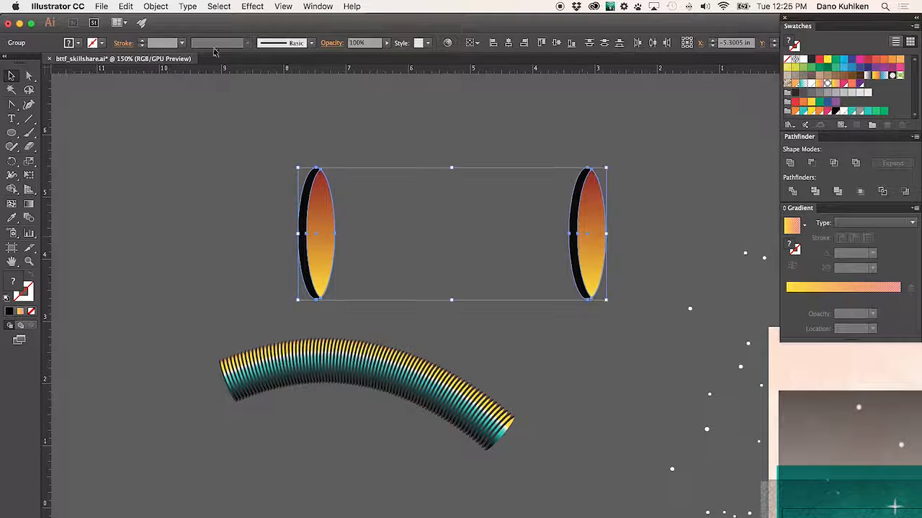
left_click(157, 6)
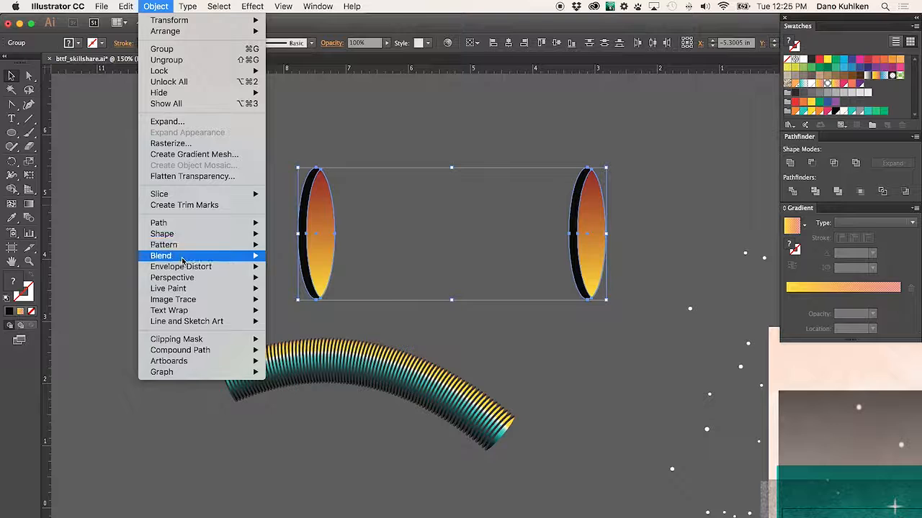
mouse_move(181, 257)
left_click(307, 285)
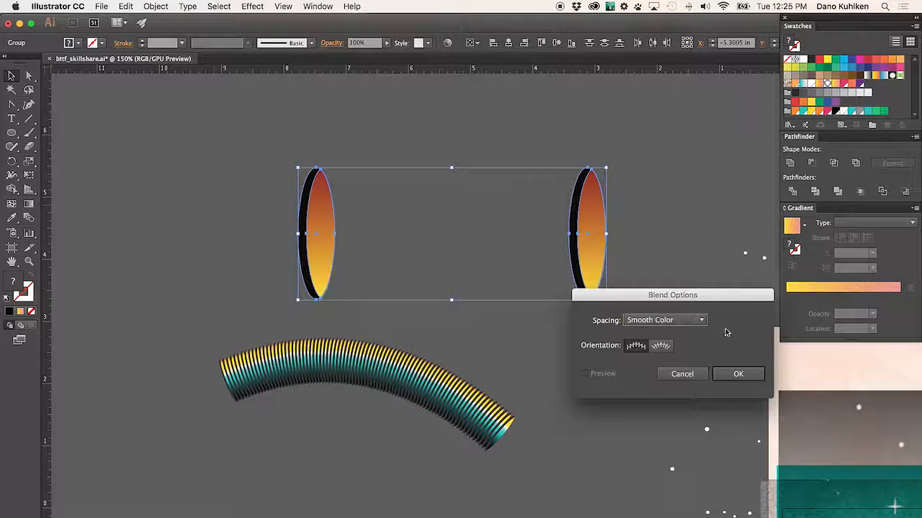
left_click(653, 319)
left_click(652, 345)
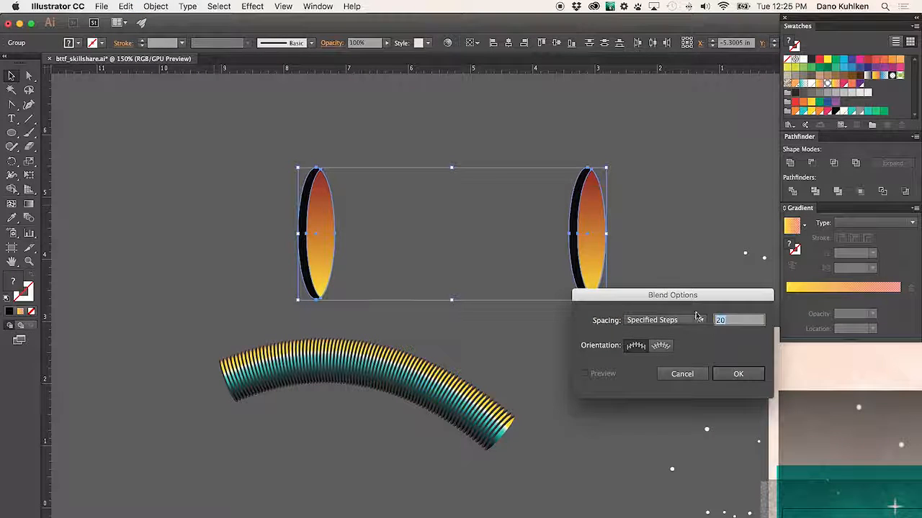
left_click_drag(651, 323, 639, 363)
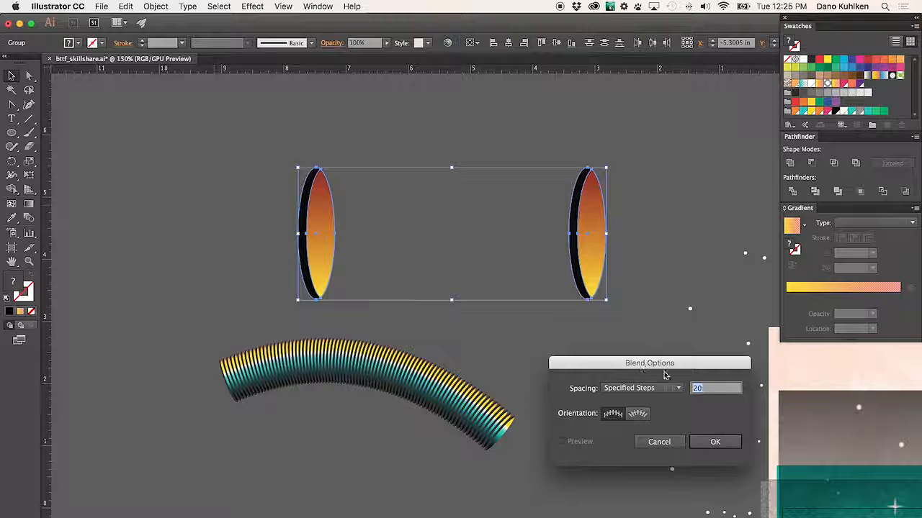
left_click(715, 442)
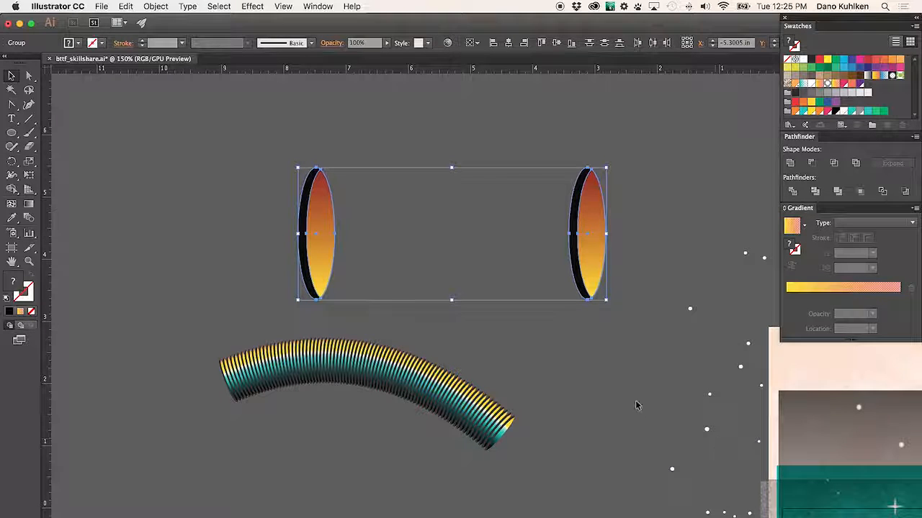
Step: Make a blend between the two gradient ellipses and deselect it
left_click(156, 6)
mouse_move(183, 255)
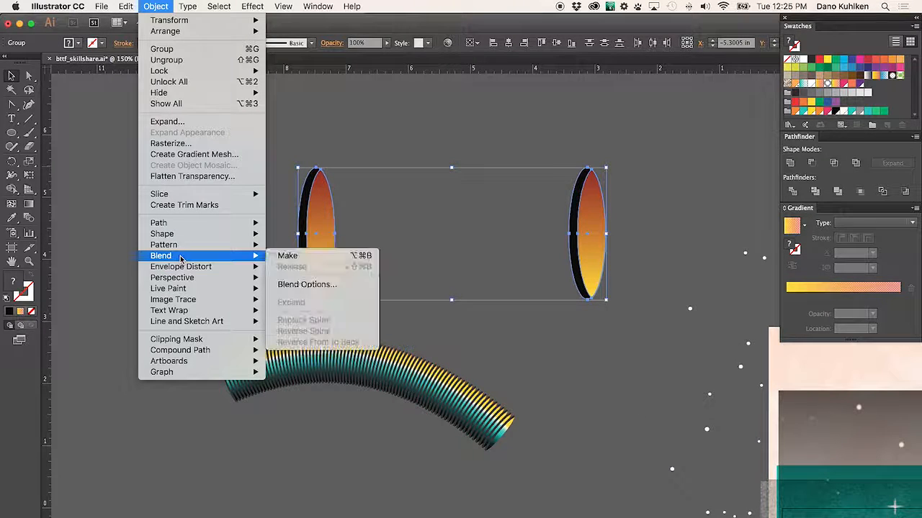
left_click(287, 257)
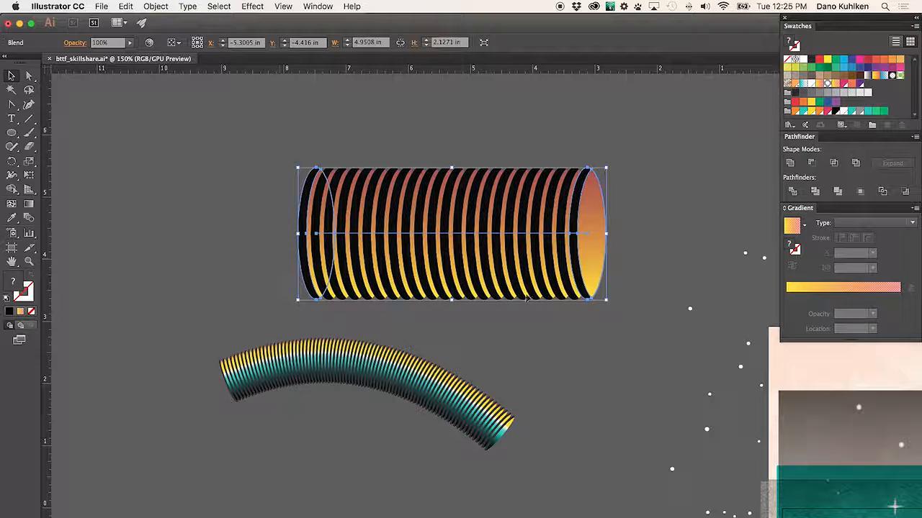
left_click(574, 338)
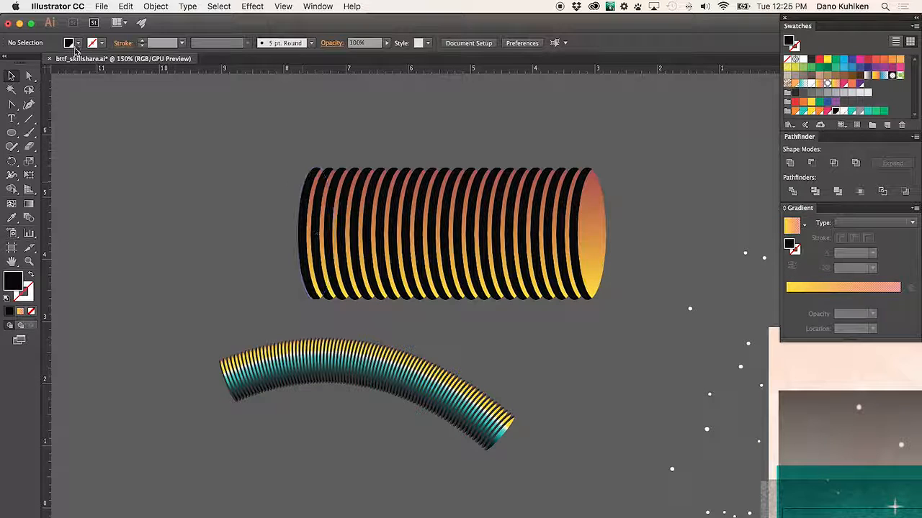
Step: Stretch the orange ellipse blend by moving its spine's left end anchor outward until the spine is about 7.8 in long
left_click(29, 76)
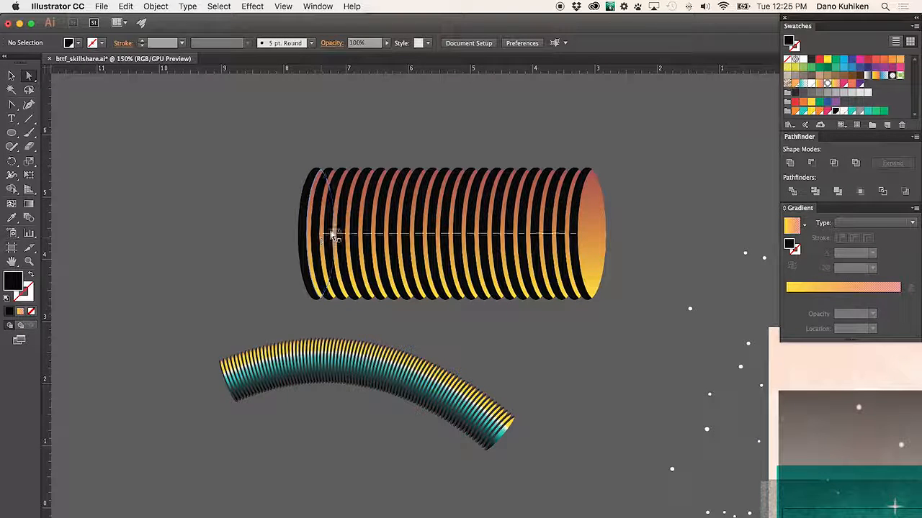
left_click(319, 235)
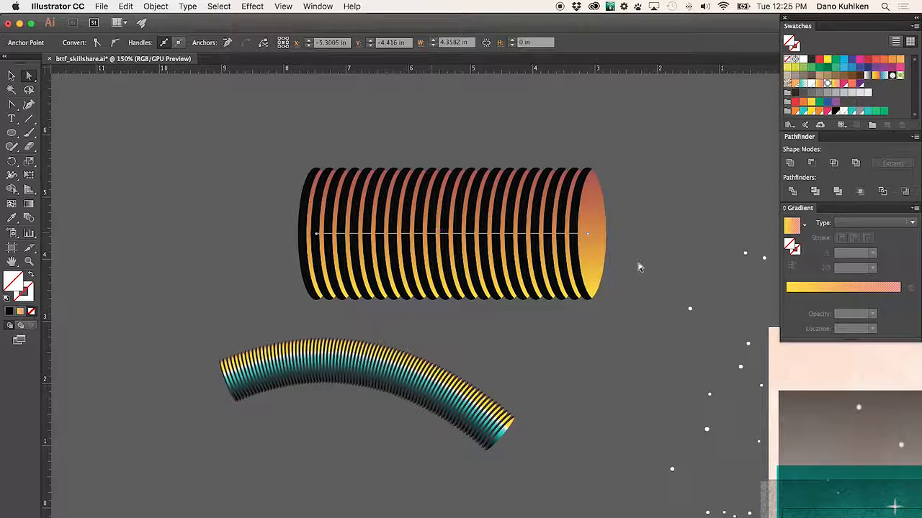
left_click_drag(319, 235, 106, 238)
left_click_drag(214, 246, 346, 256)
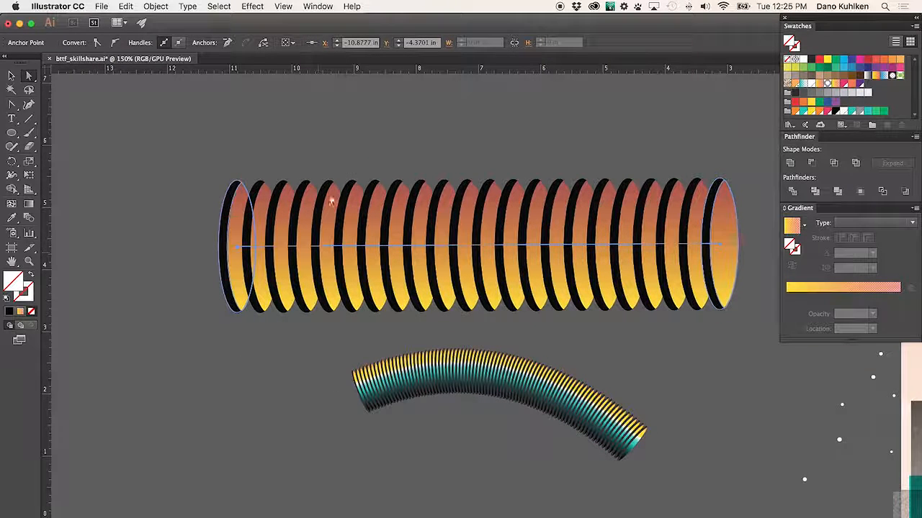
left_click(338, 104)
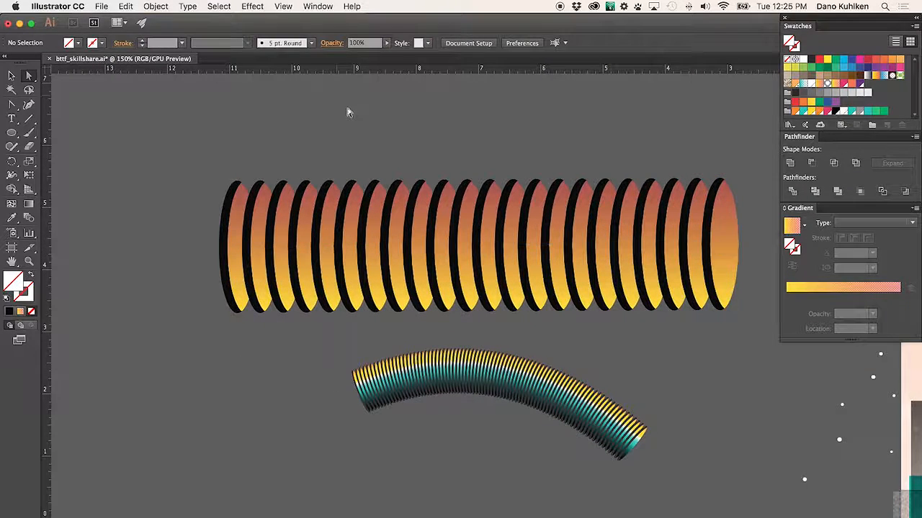
Step: Bend the orange blend's straight spine into a downward-sagging curve by pulling direction handles from both end anchors with the Anchor Point tool
left_click(463, 247)
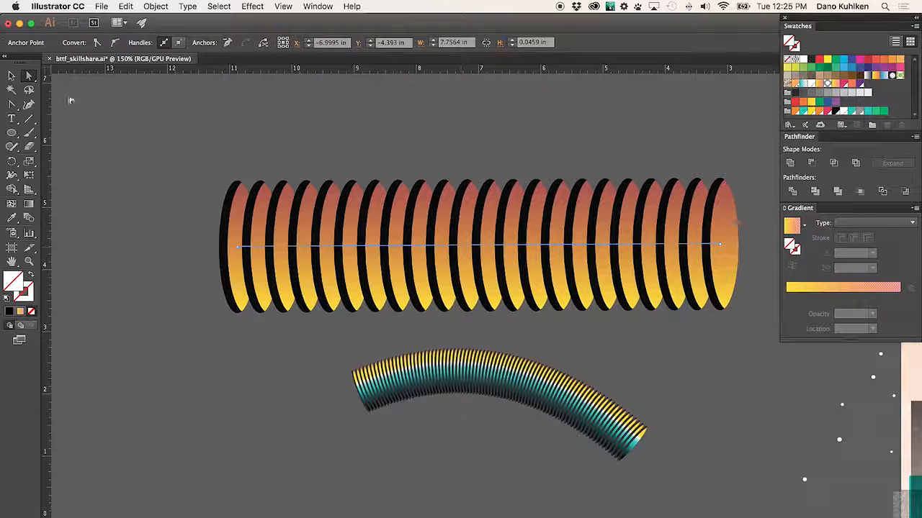
left_click(12, 107)
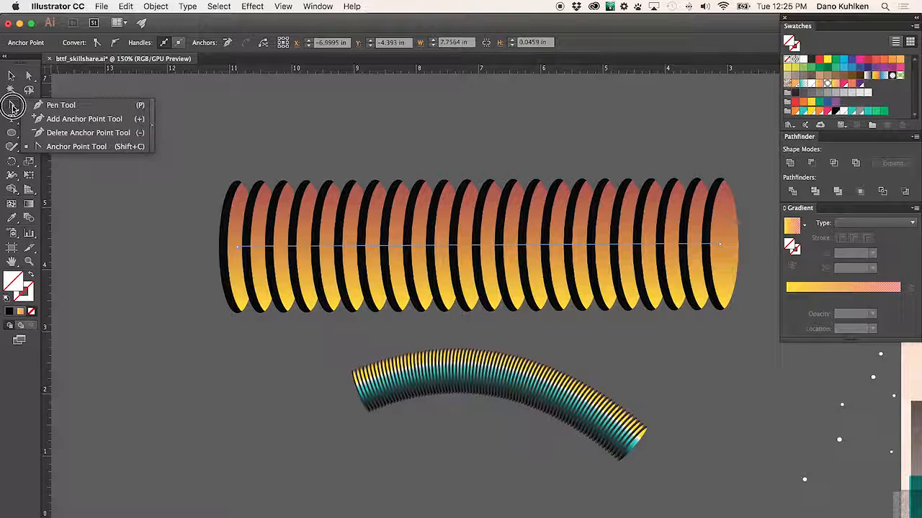
left_click(68, 146)
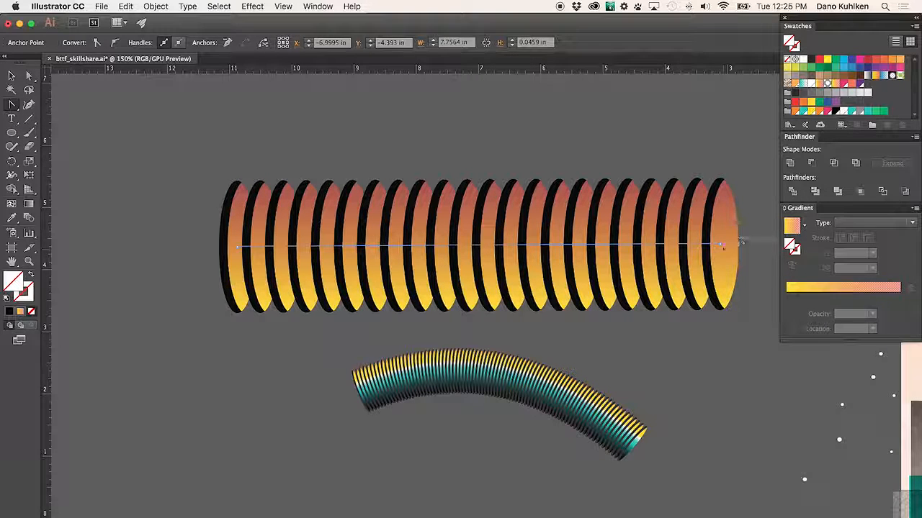
left_click_drag(720, 247, 578, 322)
left_click_drag(236, 247, 121, 186)
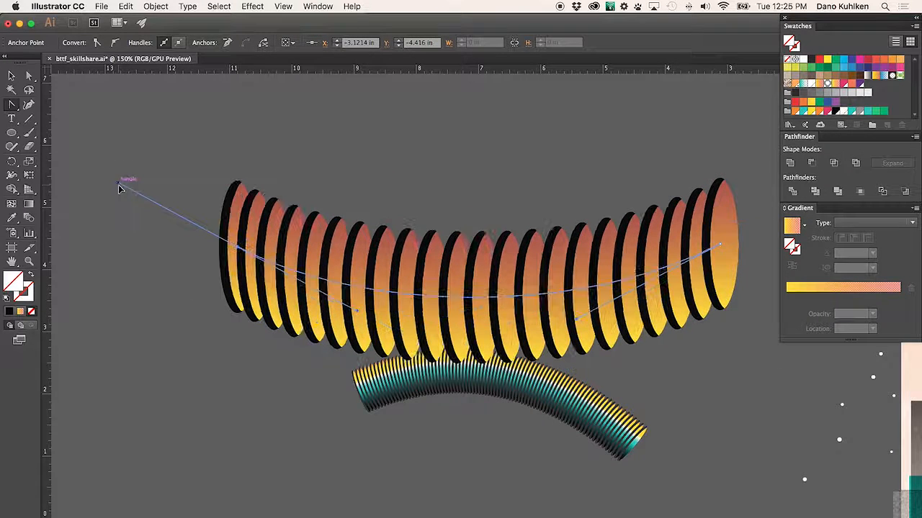
Step: Set the curved orange blend's orientation to Align to Path and deselect it
left_click(12, 75)
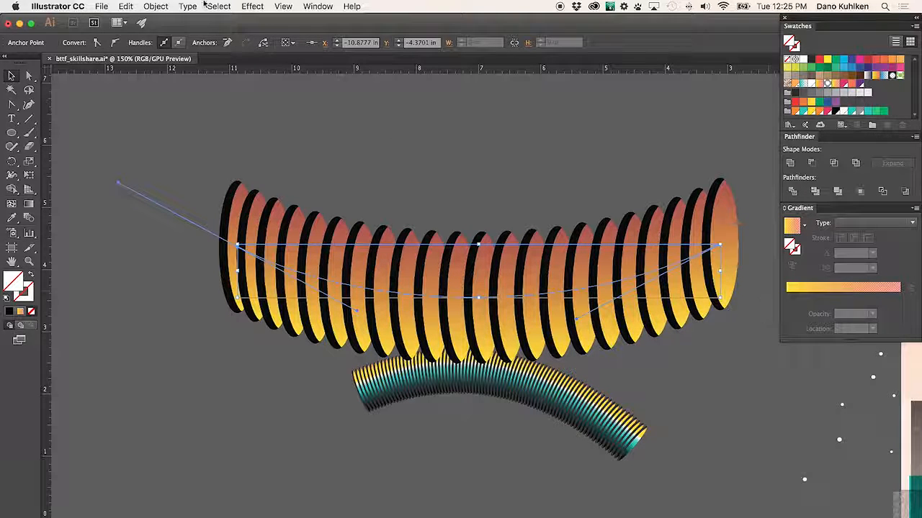
left_click(144, 4)
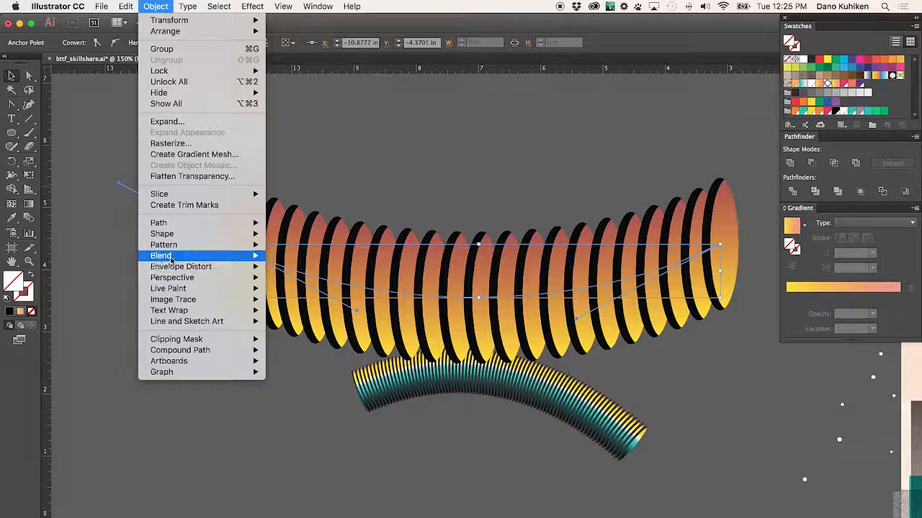
mouse_move(165, 256)
left_click(288, 285)
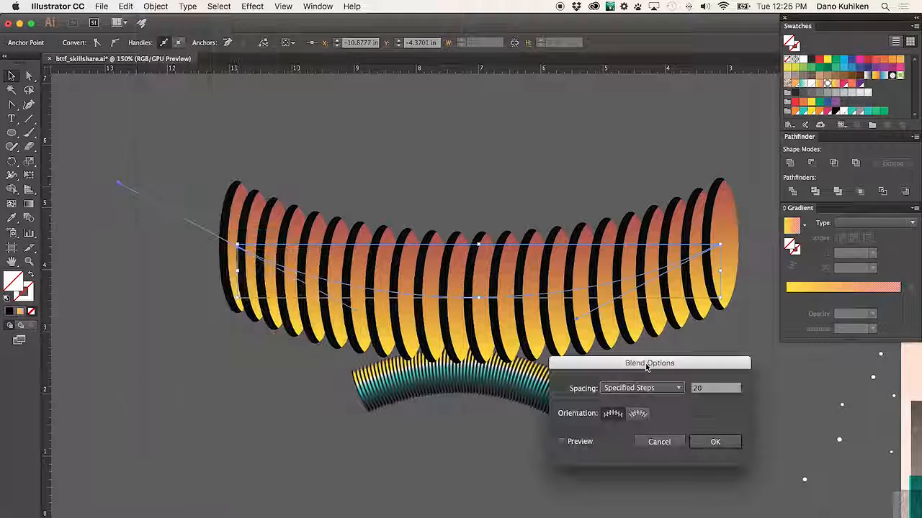
left_click(638, 414)
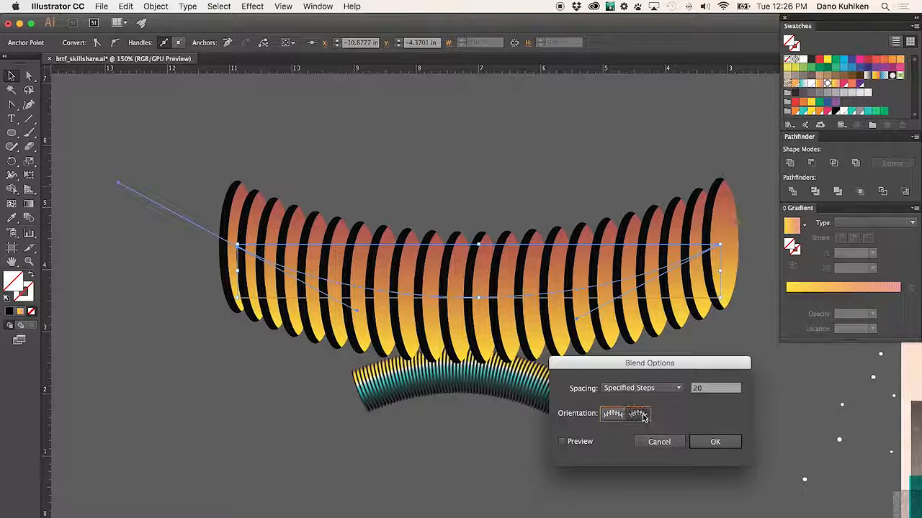
left_click(715, 443)
left_click(713, 387)
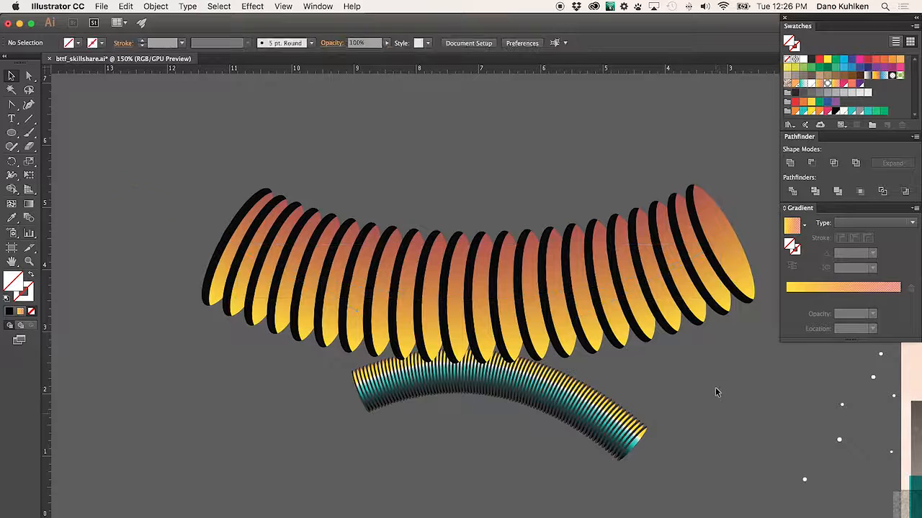
Step: Examine the small ribbed tube and how similar tubes are used on the car in the finished illustration
left_click_drag(689, 407, 658, 349)
key("super+minus")
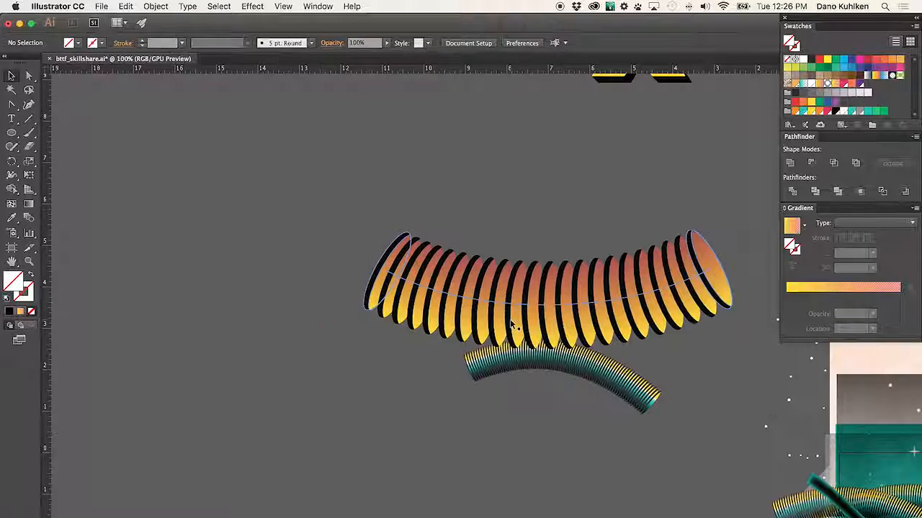
left_click_drag(585, 385, 573, 454)
left_click_drag(698, 444, 393, 320)
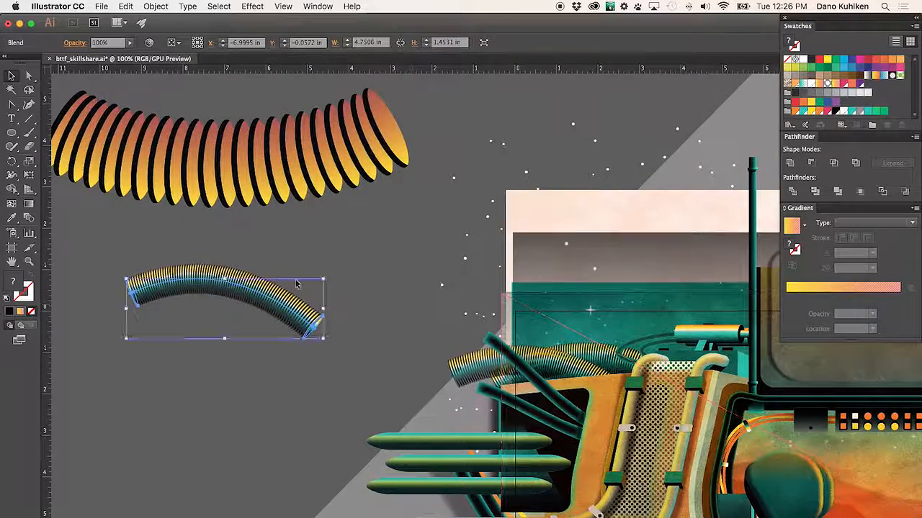
left_click_drag(368, 280, 175, 205)
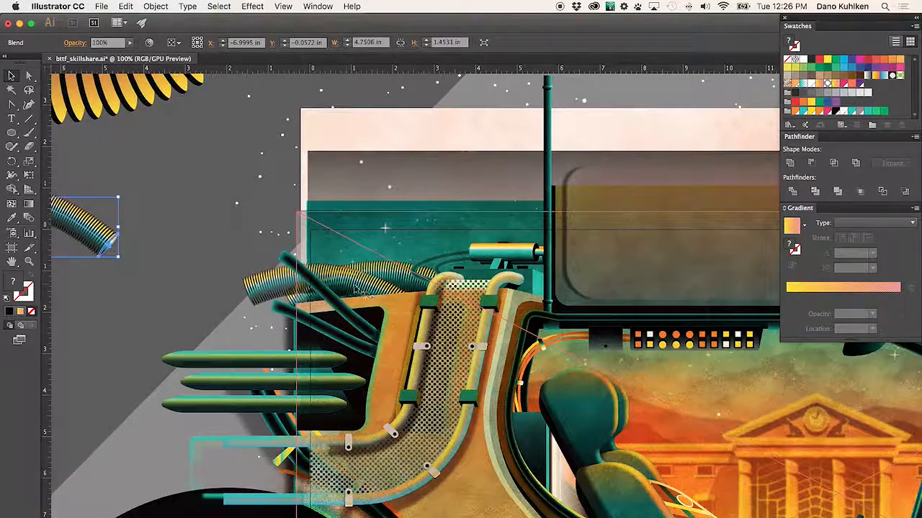
key("super+minus")
left_click_drag(547, 383, 279, 260)
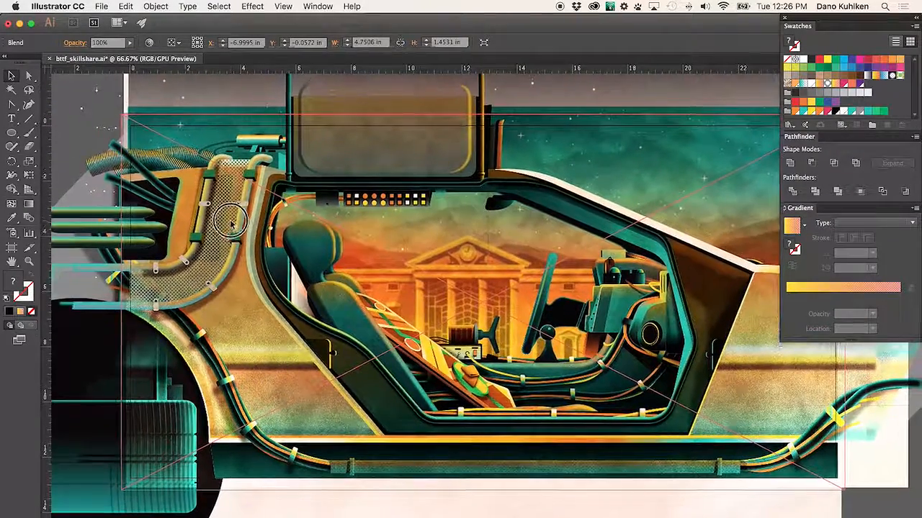
key("super+h")
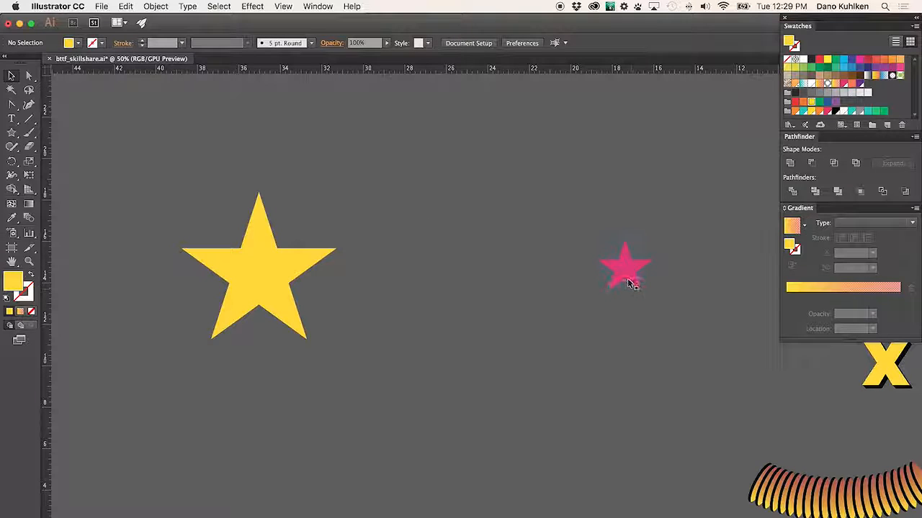
Step: Set the blend options for the large yellow star and small pink star to 5 Specified Steps with Align to Page orientation
left_click(267, 263)
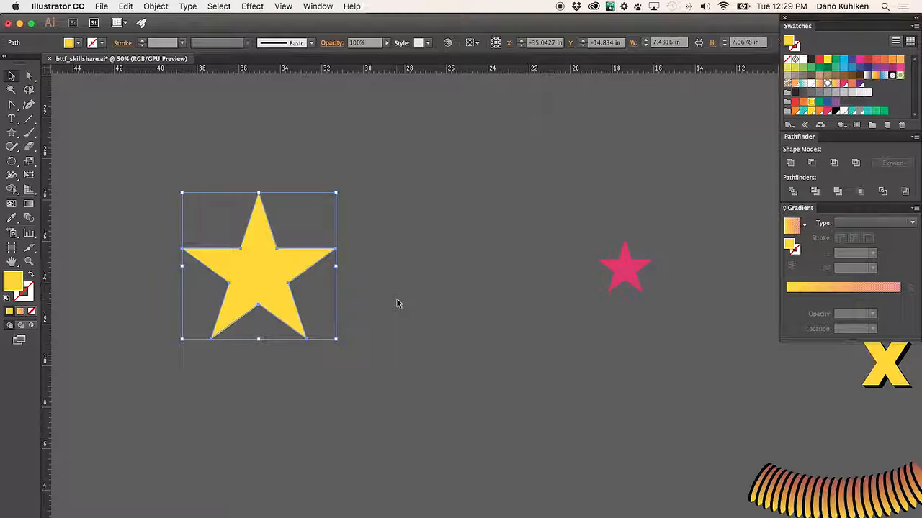
left_click(629, 275, "shift")
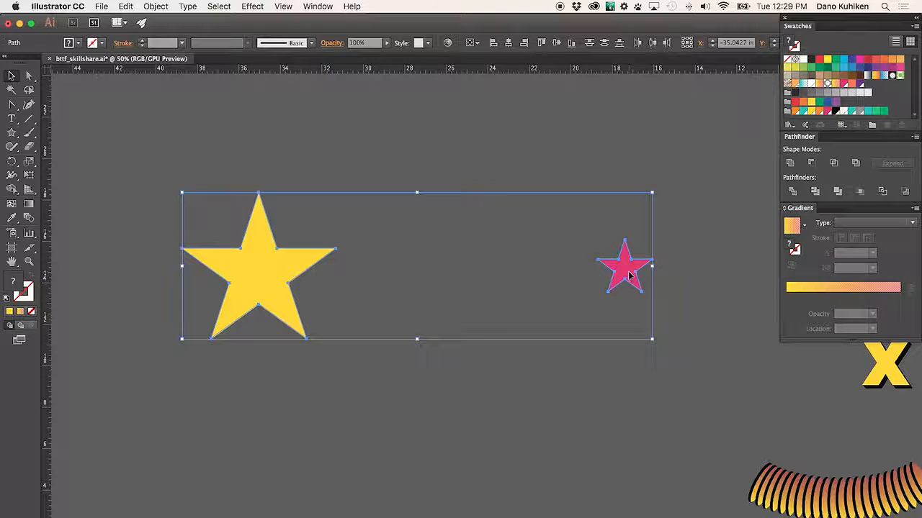
left_click(158, 5)
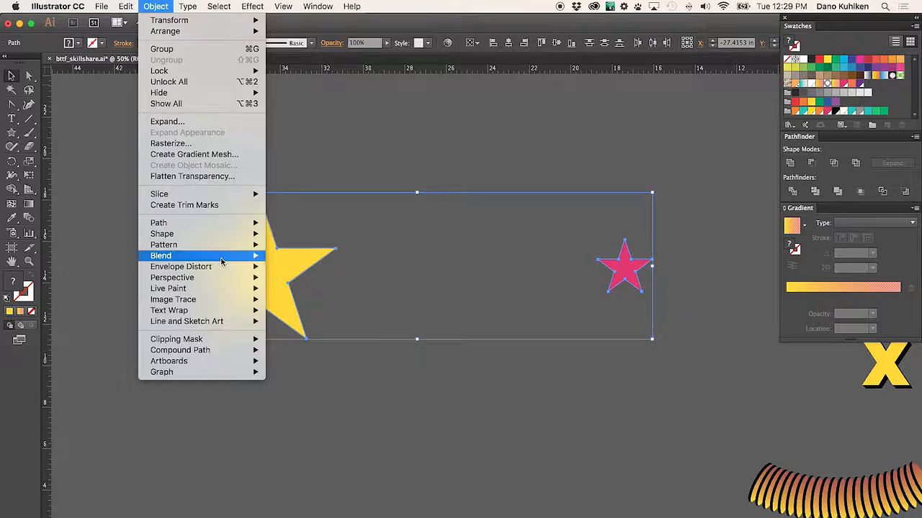
mouse_move(207, 256)
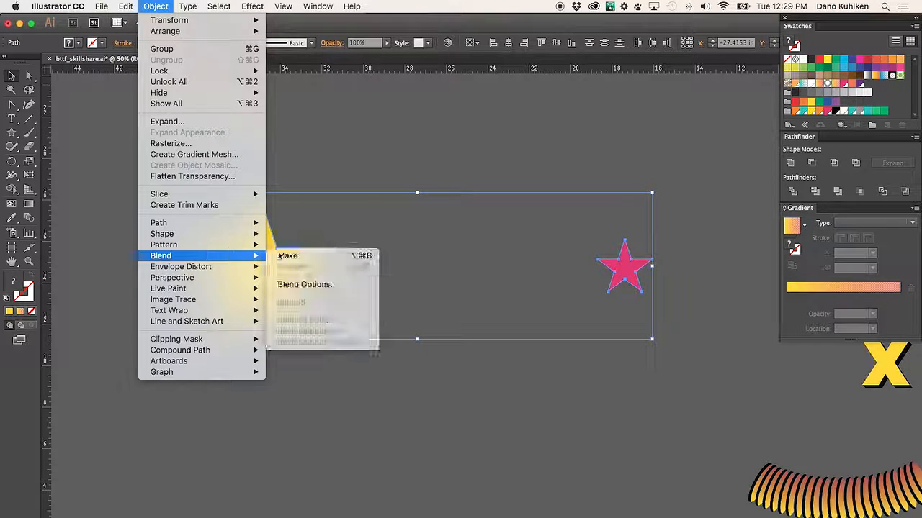
left_click(313, 287)
left_click_drag(611, 364, 419, 351)
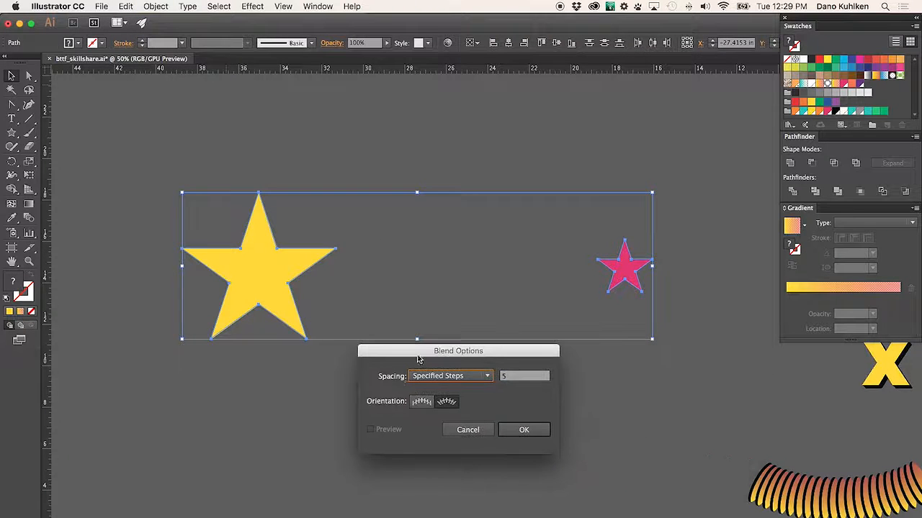
double_click(509, 376)
left_click(422, 401)
left_click(524, 430)
Step: Make a blend between the yellow star and the pink star, and deselect it
left_click(187, 6)
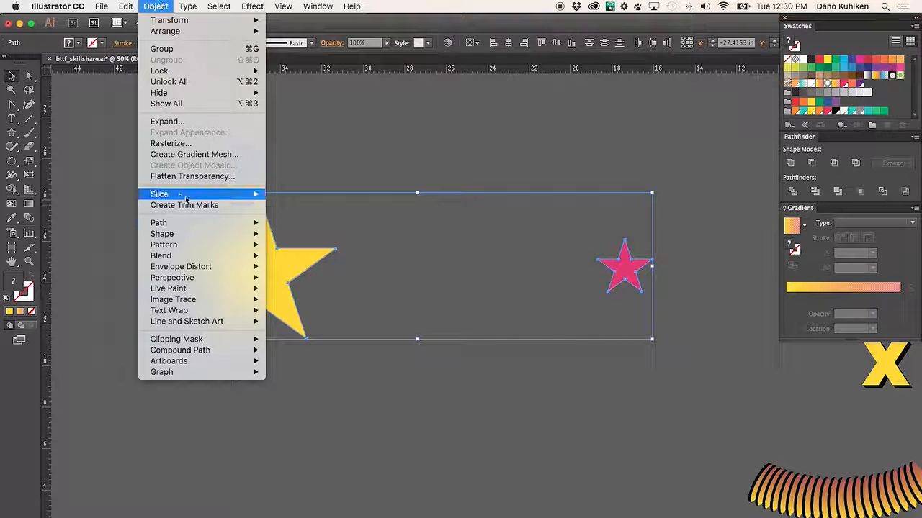
mouse_move(175, 256)
left_click(302, 255)
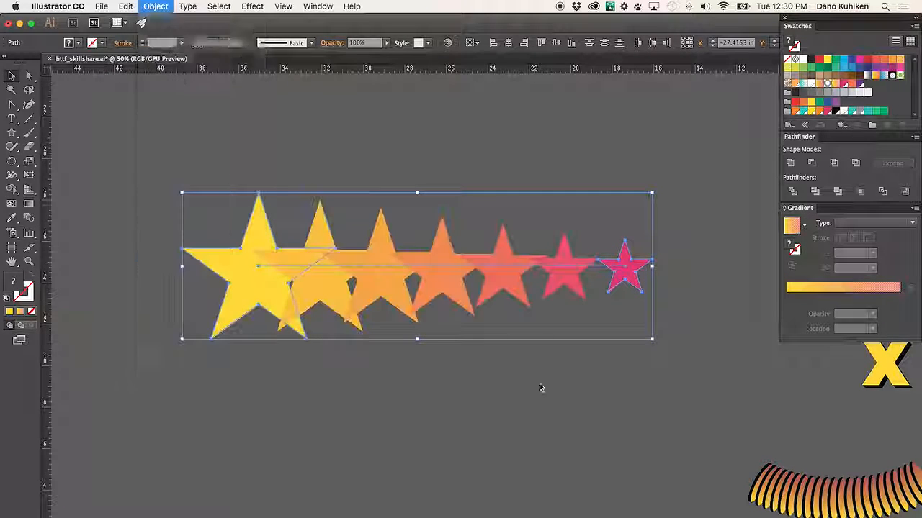
left_click(533, 425)
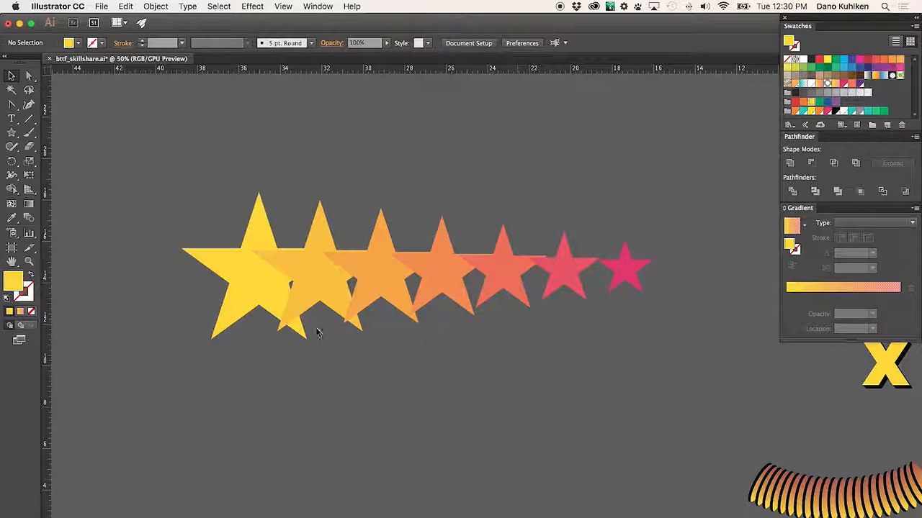